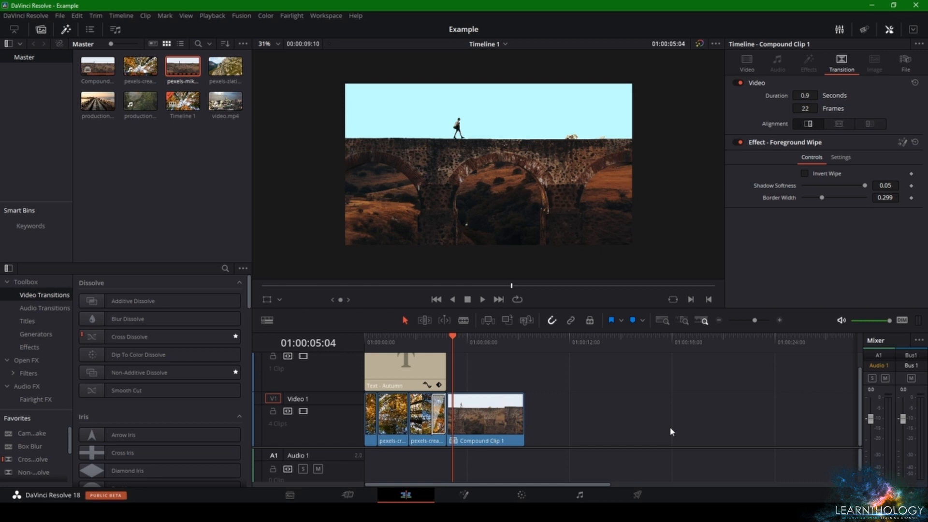
- Clear all existing clips from the timeline and place every media pool clip on Video 1 from the timeline's start
left_click_drag(670, 432, 315, 371)
key("Delete")
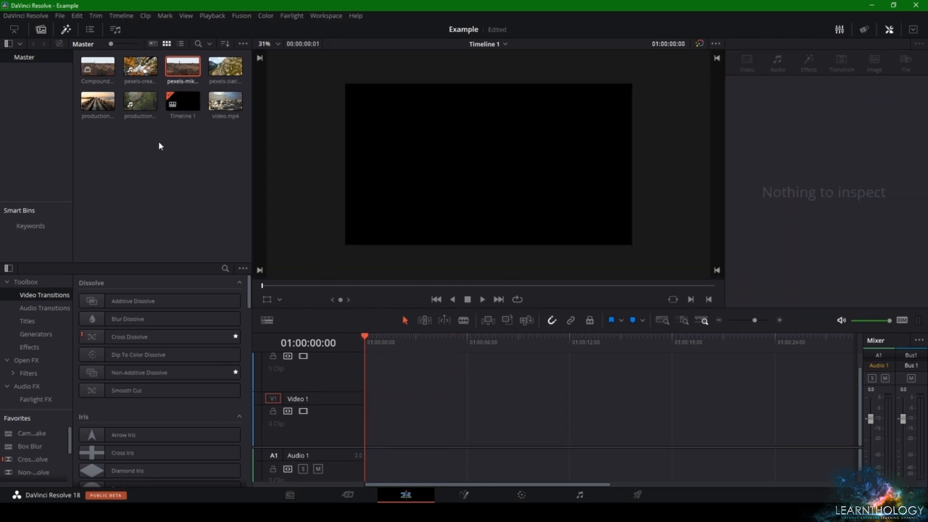
left_click(151, 114)
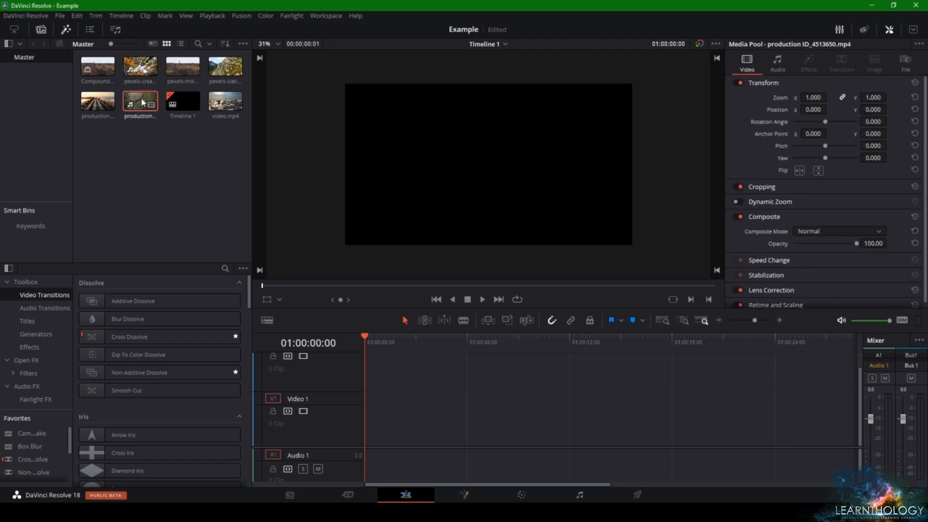
key("ctrl+a")
left_click_drag(184, 106, 373, 414)
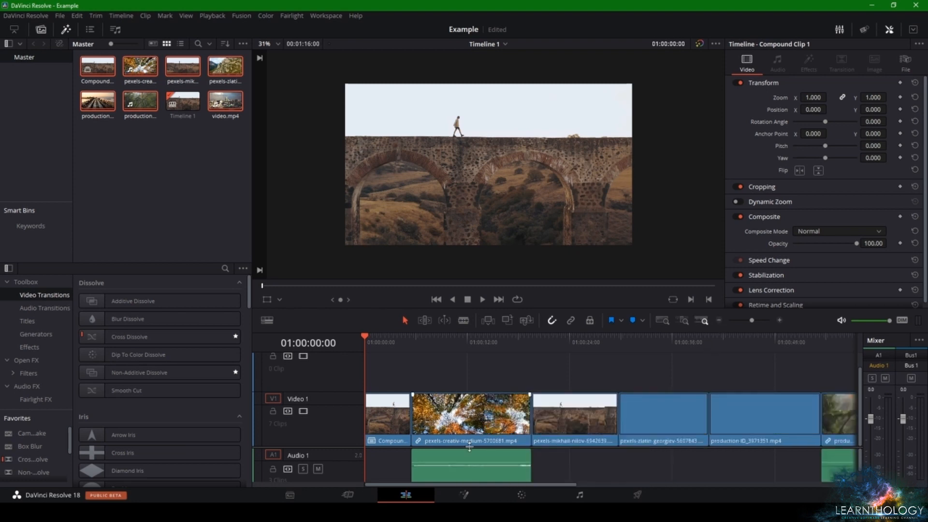
- Delete all audio clips from the Audio 1 track, keeping only the video clips
left_click(486, 472)
key("Delete")
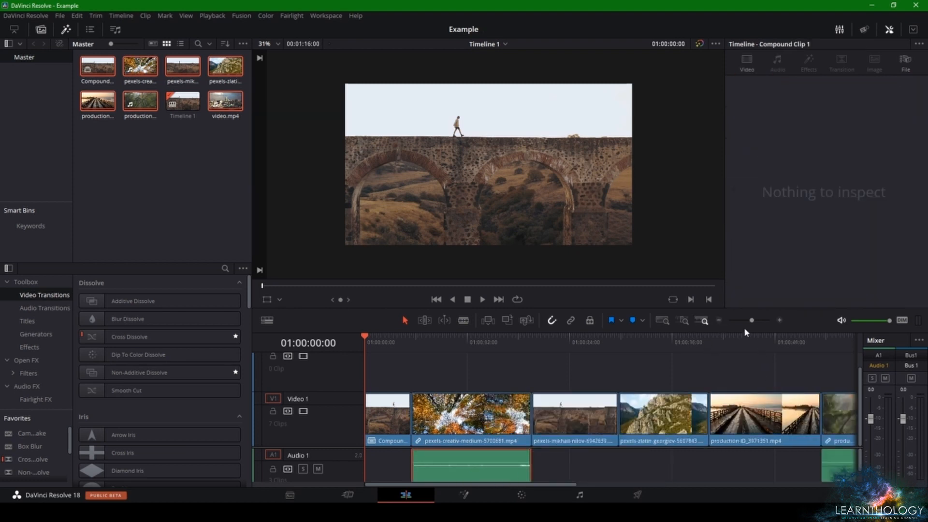
left_click(719, 320)
left_click_drag(568, 477, 696, 471)
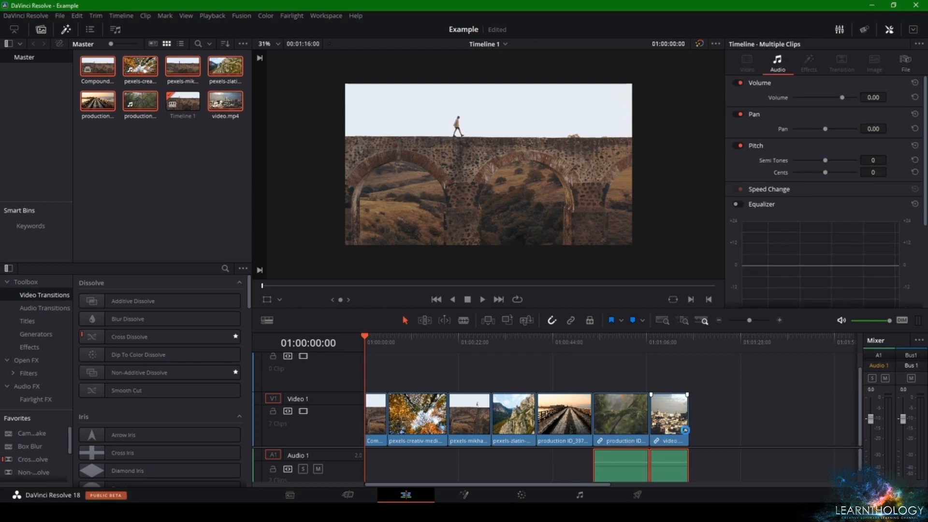
key("Delete")
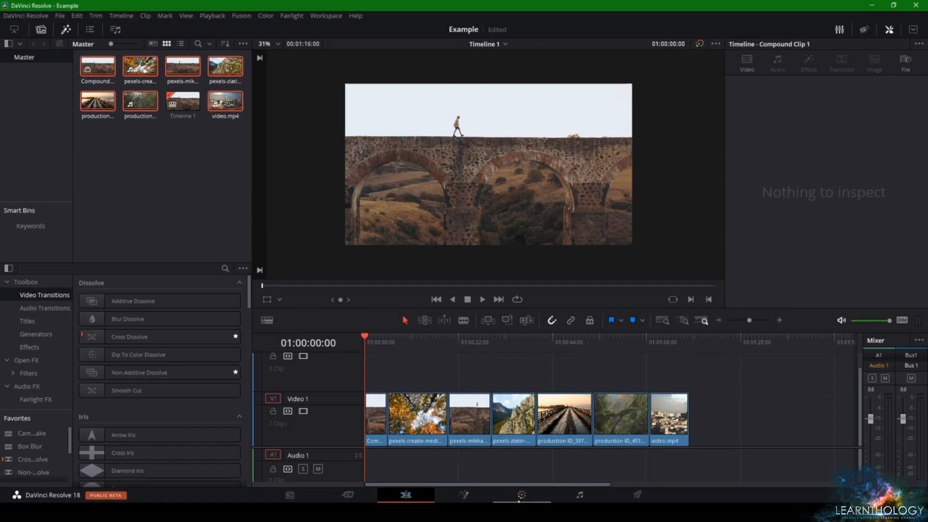
- Open the Color page and display the custom curves
left_click(520, 494)
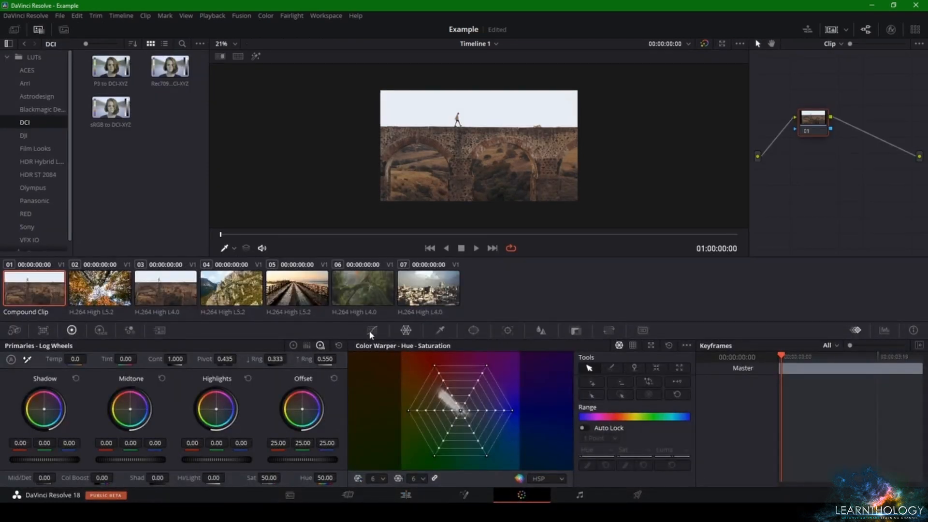
left_click(371, 330)
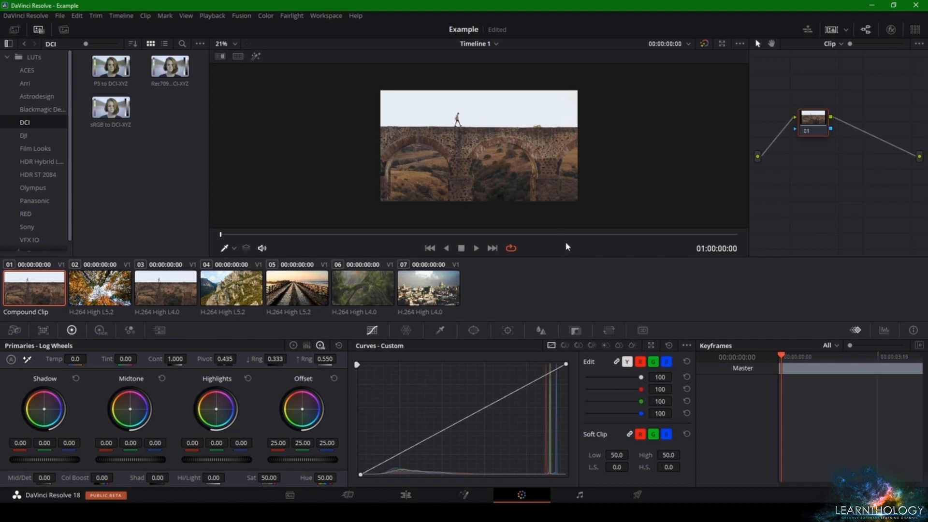
- Delete the compound clip from the timeline on the Edit page, closing the gap, and return to the Color page
left_click(392, 498)
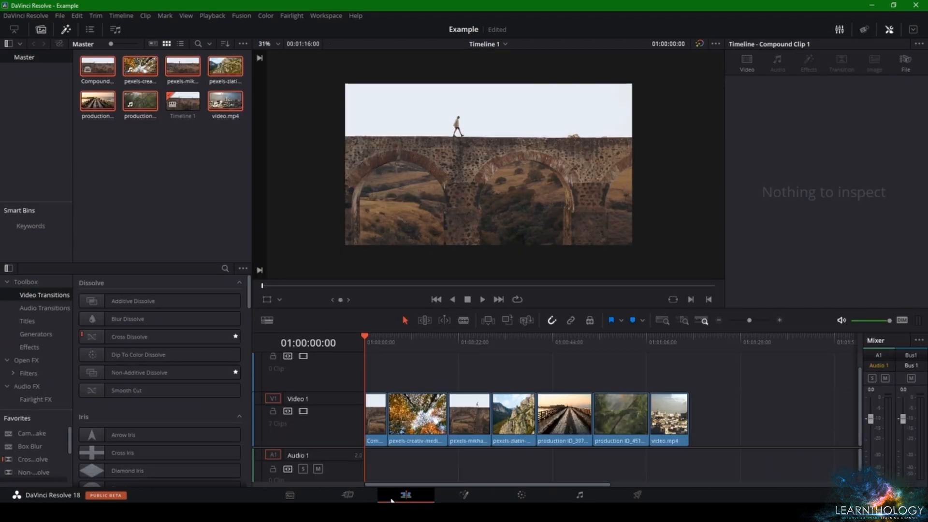
left_click(488, 396)
left_click(380, 421)
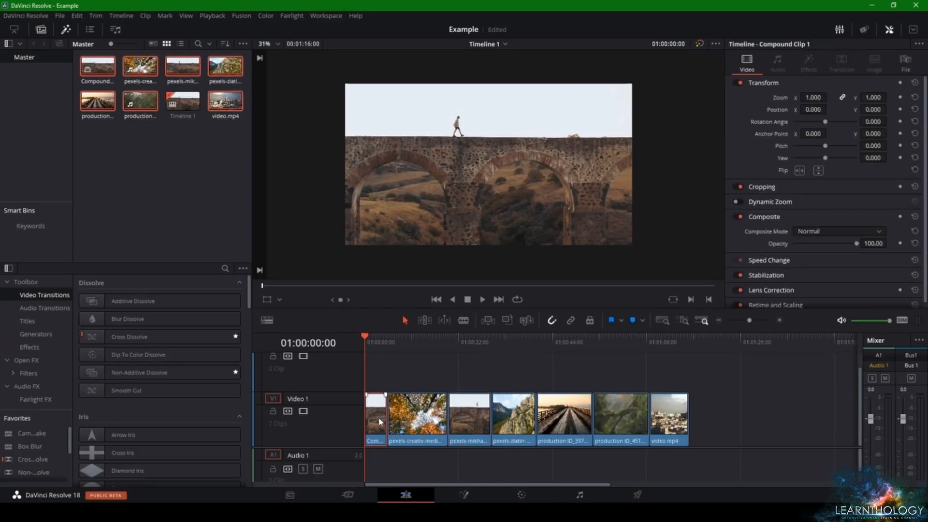
key("Delete")
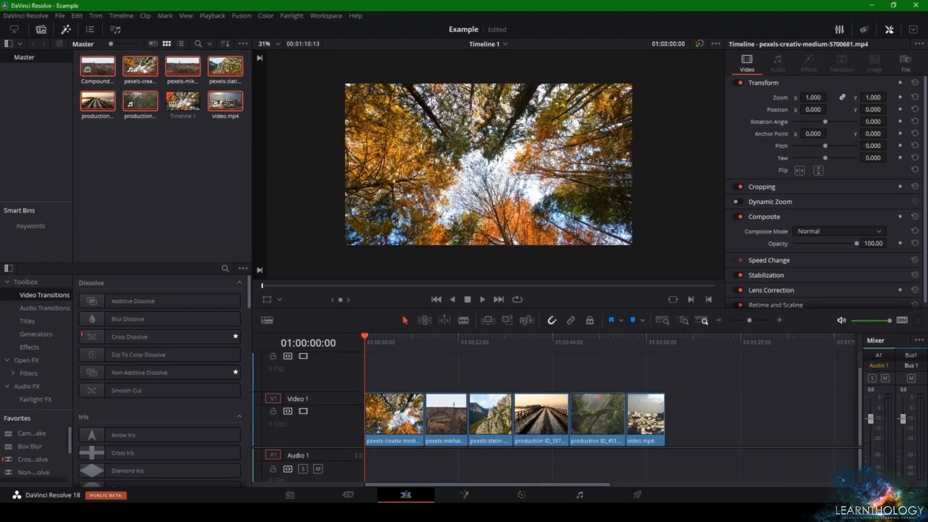
left_click(521, 494)
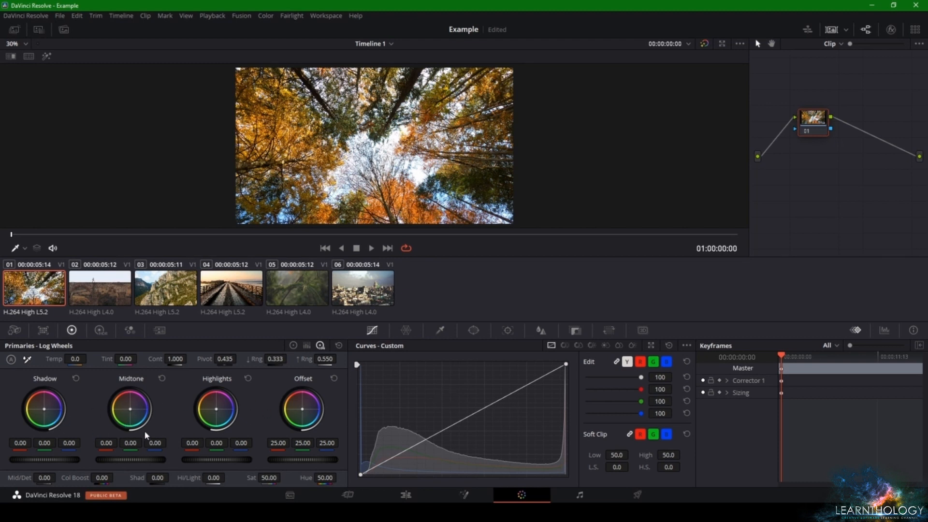
- Try a strong blue Offset of 14.53, 23.37, 71.71 on the first clip, reset the wheel and save the project
left_click_drag(302, 409, 315, 413)
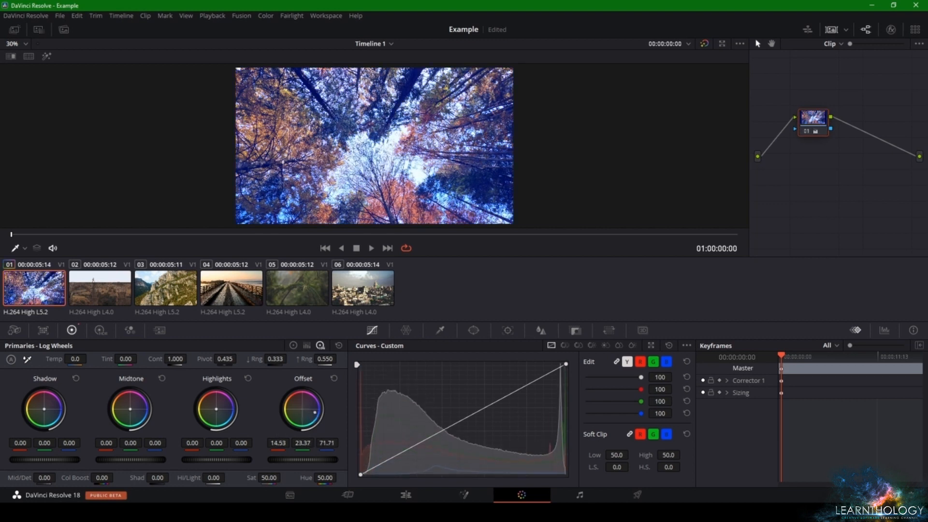
left_click(334, 378)
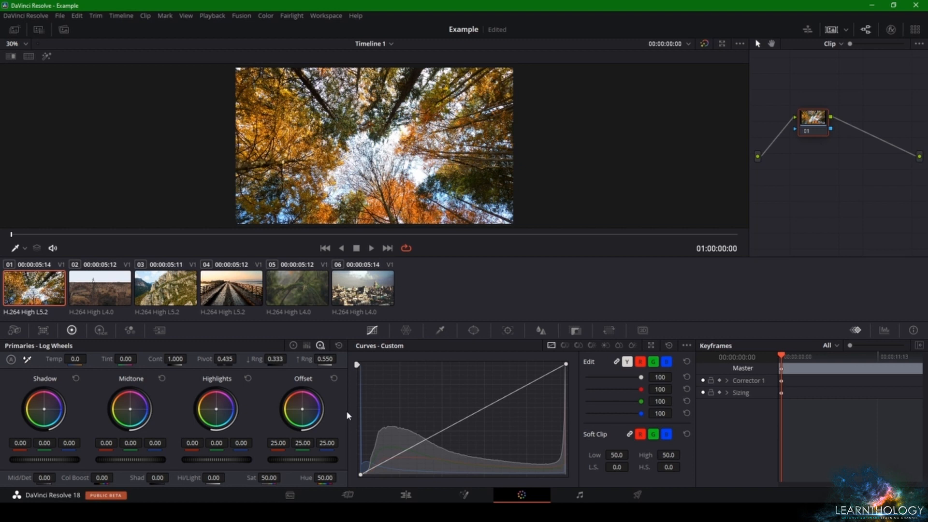
key("ctrl+s")
- Shift the first clip's Offset wheel to 24.07, 25.73, 20.16 and compare the image with the grade bypassed
mouse_move(302, 409)
left_mouse_down()
mouse_move(289, 407)
mouse_move(301, 410)
left_mouse_up()
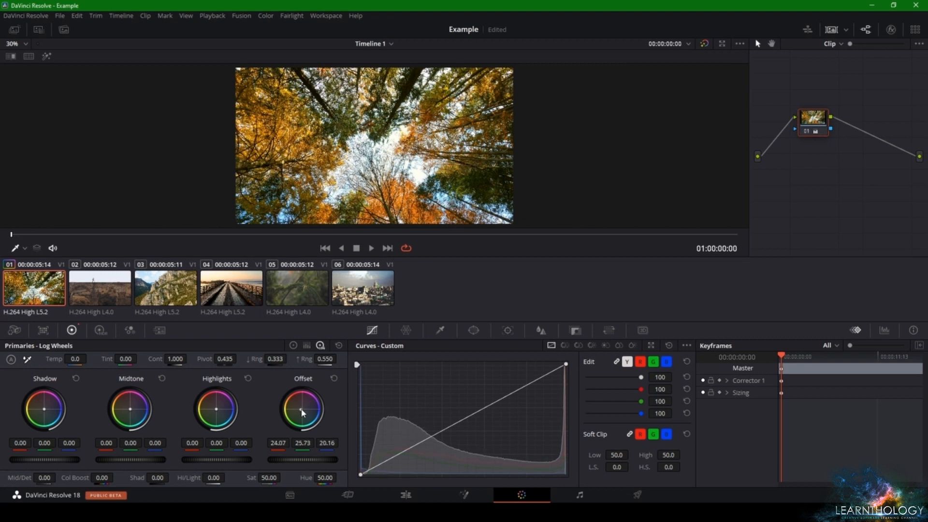
left_click(704, 43)
left_click(704, 43)
left_click(704, 43)
left_click(704, 43)
- Push the first clip's Highlights toward blue at -0.28, 0.04, 0.44 and compare the image with the grade bypassed
mouse_move(217, 412)
left_mouse_down()
mouse_move(233, 416)
mouse_move(215, 412)
left_mouse_up()
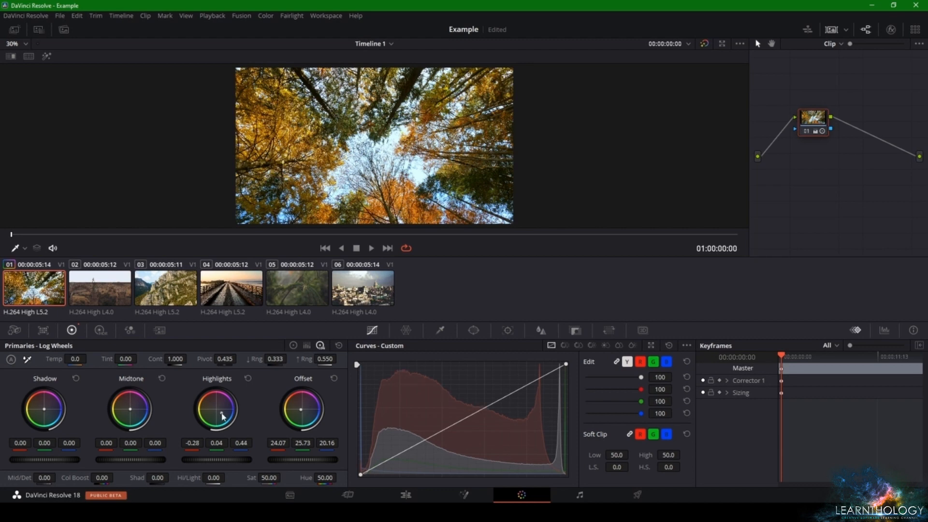
scroll(301, 203, "up", 5)
scroll(403, 133, "up", 4)
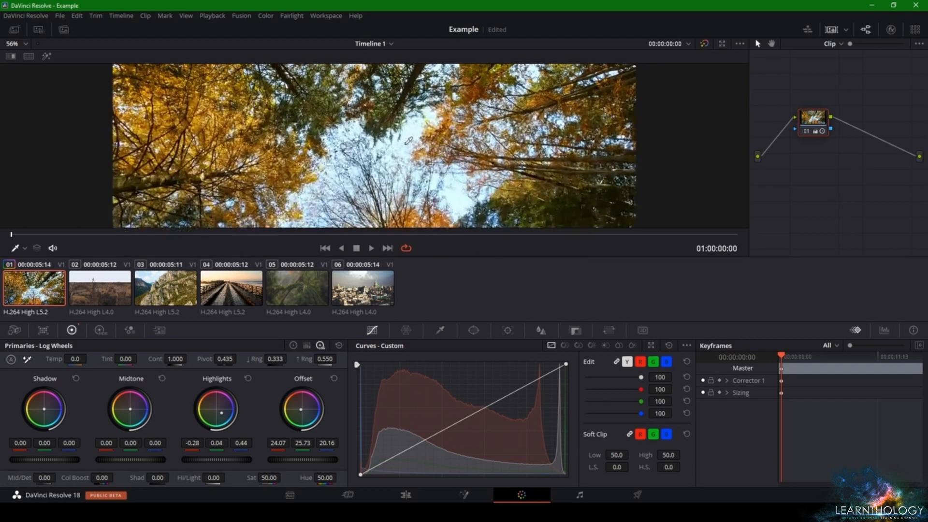
scroll(416, 145, "down", 6)
scroll(532, 137, "down", 3)
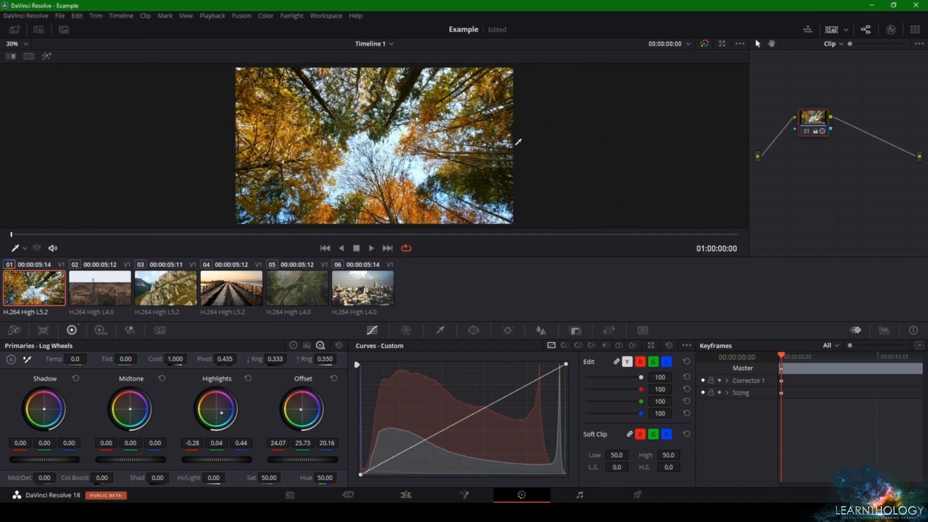
left_click(704, 44)
left_click(705, 46)
- Warm the first clip's Midtone wheel, compare with the grade bypassed, and settle it at 0.15, -0.04, -0.08
left_click_drag(131, 410, 124, 396)
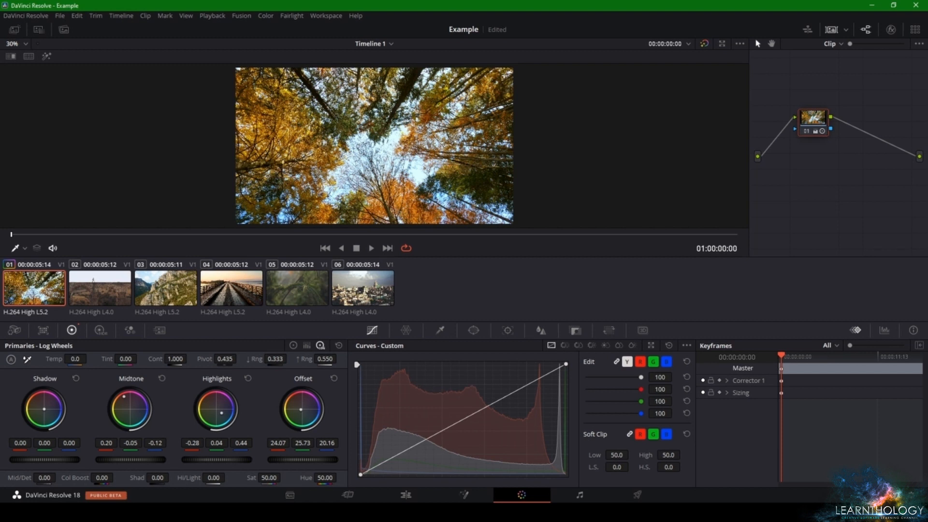
left_click(704, 44)
left_click(702, 44)
left_click_drag(129, 415, 121, 405)
- Shape the first clip's custom curve with three points, lowering the shadows, keeping the midtones near the diagonal and slightly lowering the highlights
left_click_drag(405, 451, 404, 462)
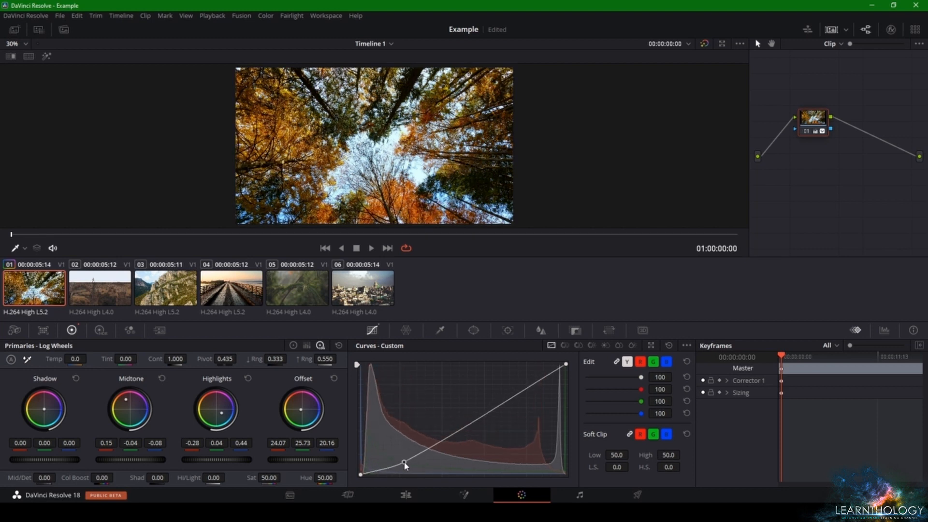
mouse_move(454, 434)
left_mouse_down()
mouse_move(455, 442)
mouse_move(448, 427)
left_mouse_up()
left_click_drag(513, 387, 514, 384)
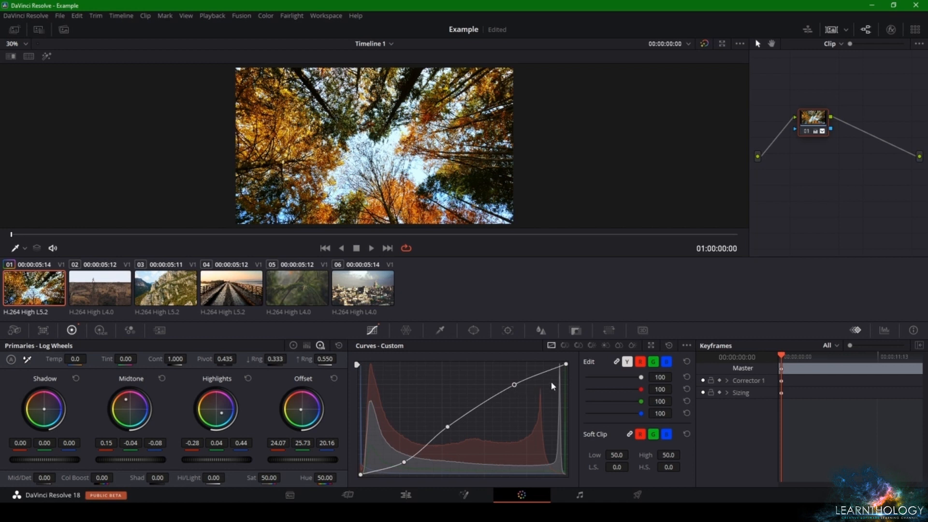
left_click_drag(567, 366, 566, 364)
left_click_drag(514, 385, 520, 392)
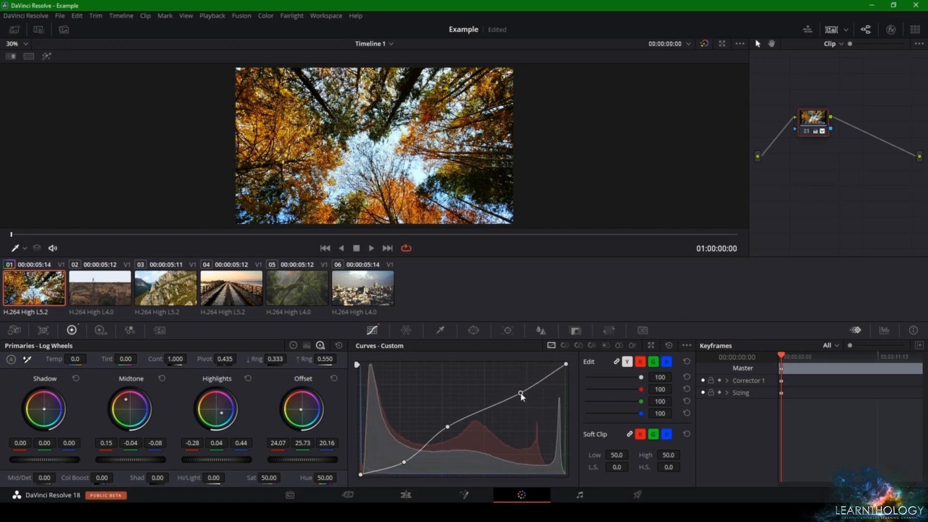
left_click_drag(448, 428, 449, 427)
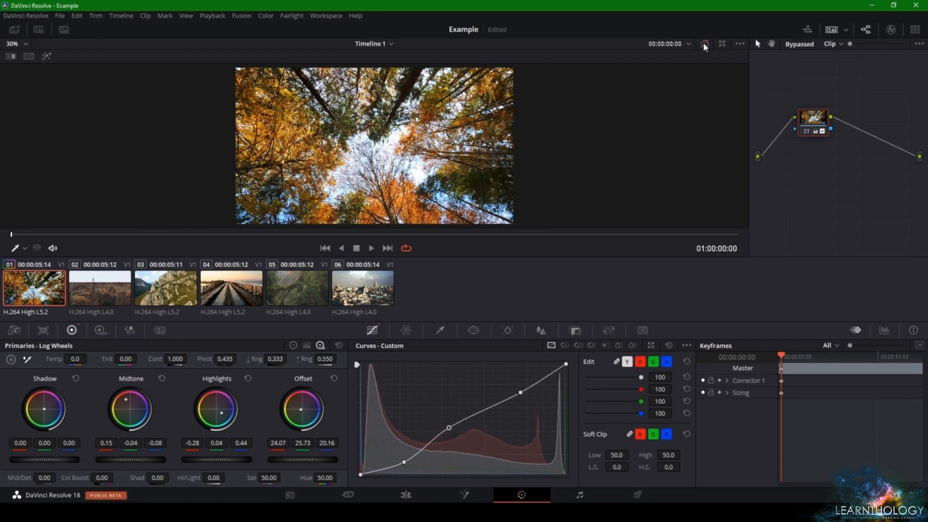
scroll(465, 123, "up", 8)
scroll(465, 123, "down", 7)
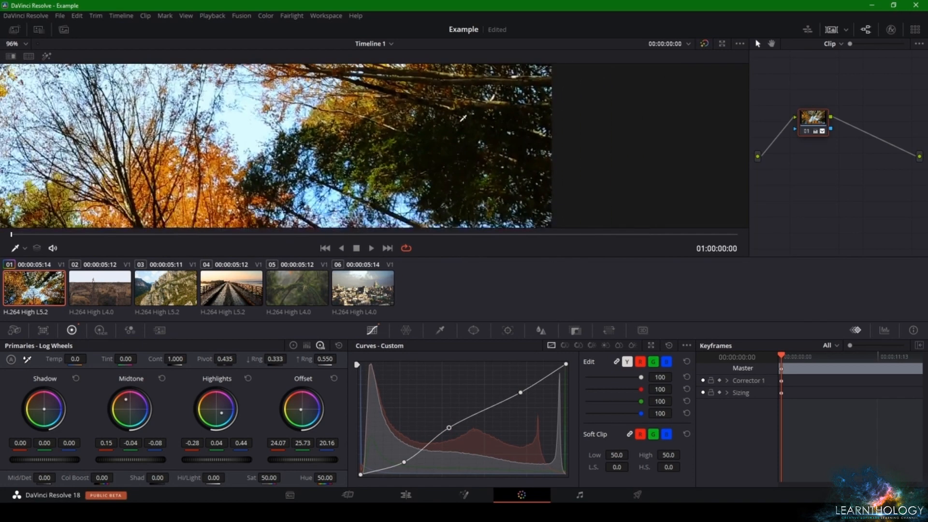
scroll(468, 150, "down", 2)
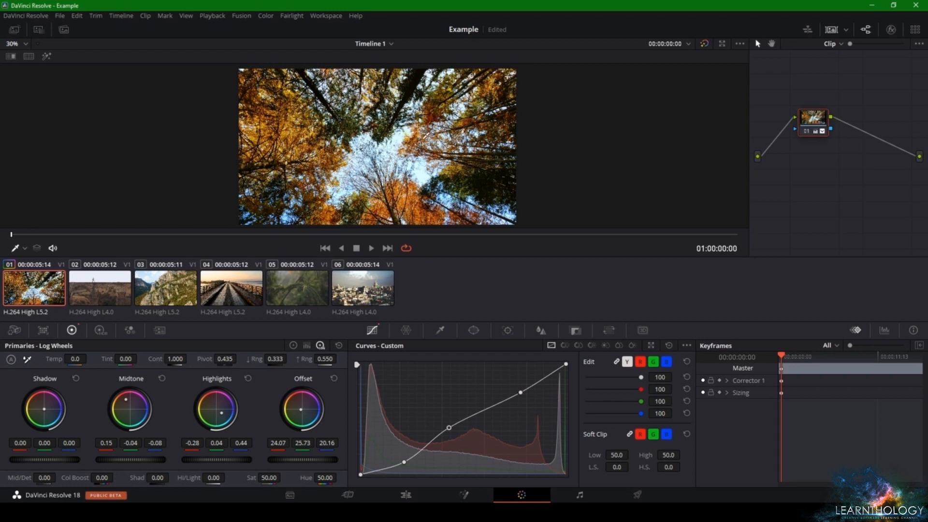
- Save the project and reset all log wheels and custom curves on the first clip
key("ctrl+s")
left_click(337, 344)
left_click(668, 344)
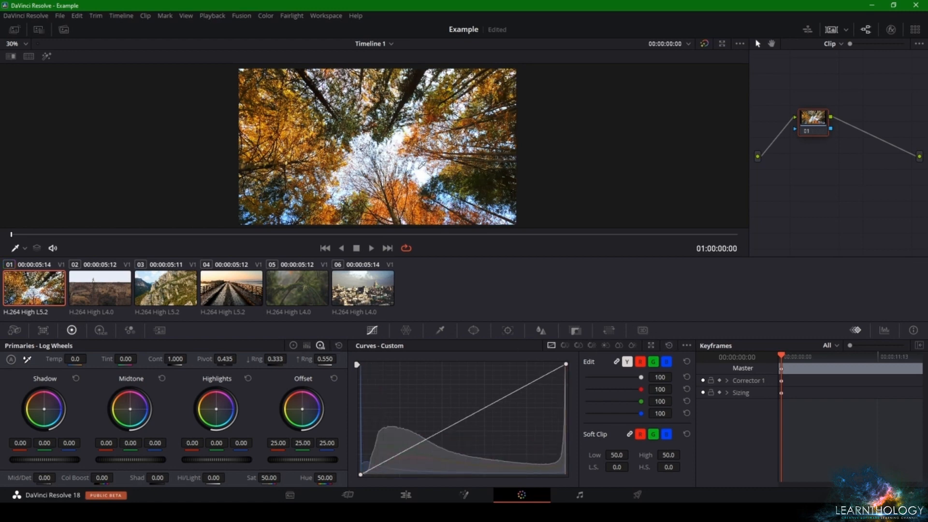
scroll(417, 164, "up", 2)
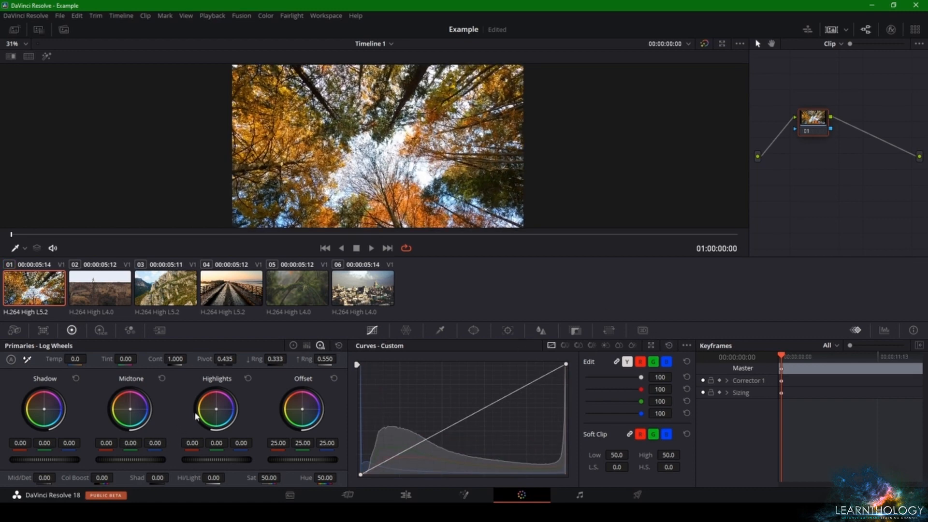
- Try Highlights of 0.02, -0.01, 0.04 and a Contrast of 1.010 on the first clip, resetting all primaries after each
left_click_drag(216, 411, 224, 408)
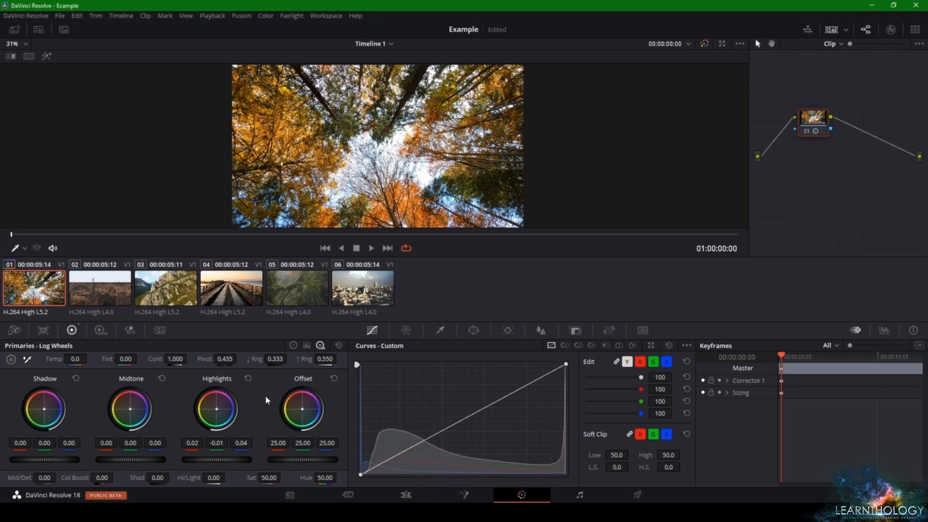
left_click(338, 345)
left_click_drag(179, 362, 189, 362)
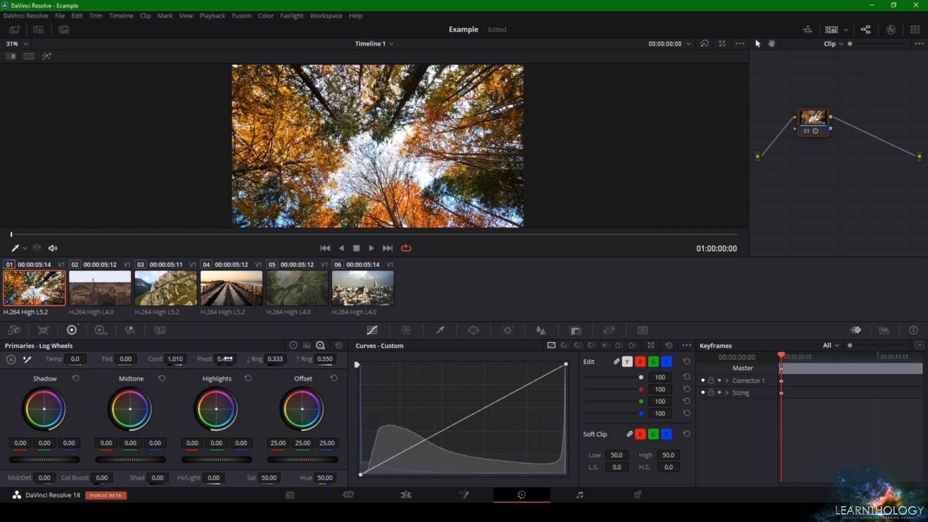
left_click(338, 345)
- Try lowering the master levels of Shadow to -0.16, Midtone, and Highlights to -0.17, and reset all log wheels
mouse_move(31, 460)
left_mouse_down()
mouse_move(15, 460)
mouse_move(25, 460)
left_mouse_up()
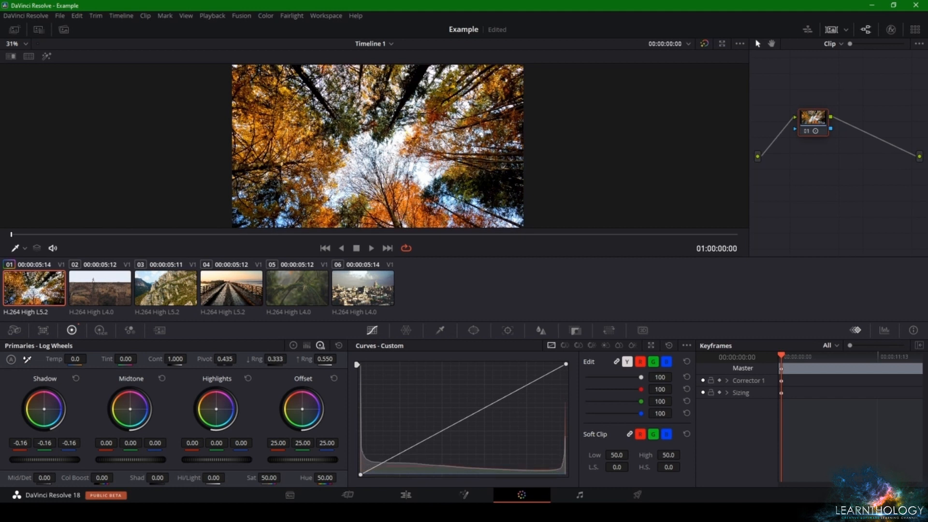
left_click_drag(157, 460, 138, 460)
left_click(162, 378)
mouse_move(237, 460)
left_mouse_down()
mouse_move(259, 460)
mouse_move(225, 460)
left_mouse_up()
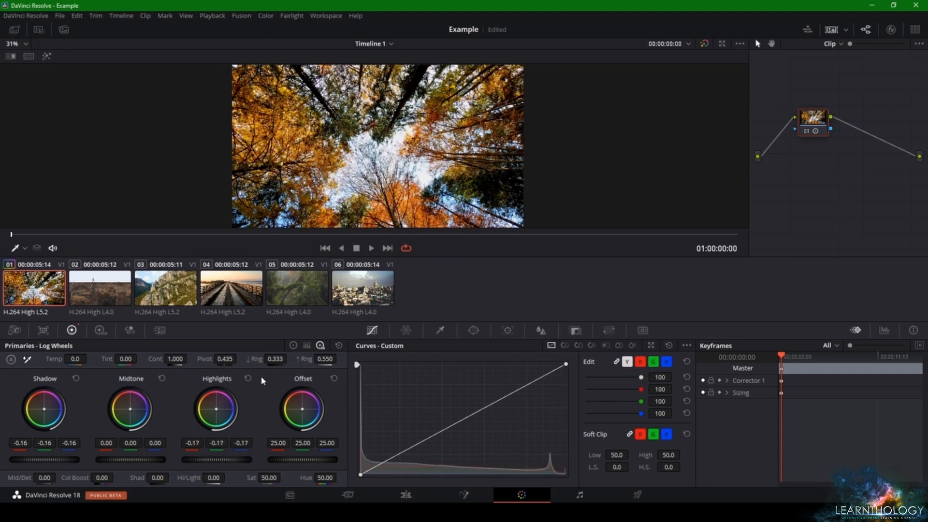
left_click(248, 378)
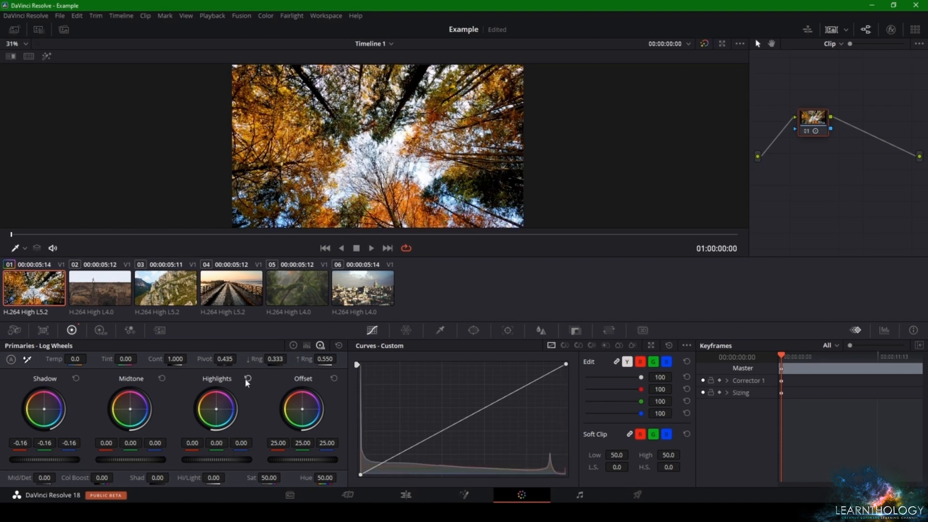
left_click(339, 345)
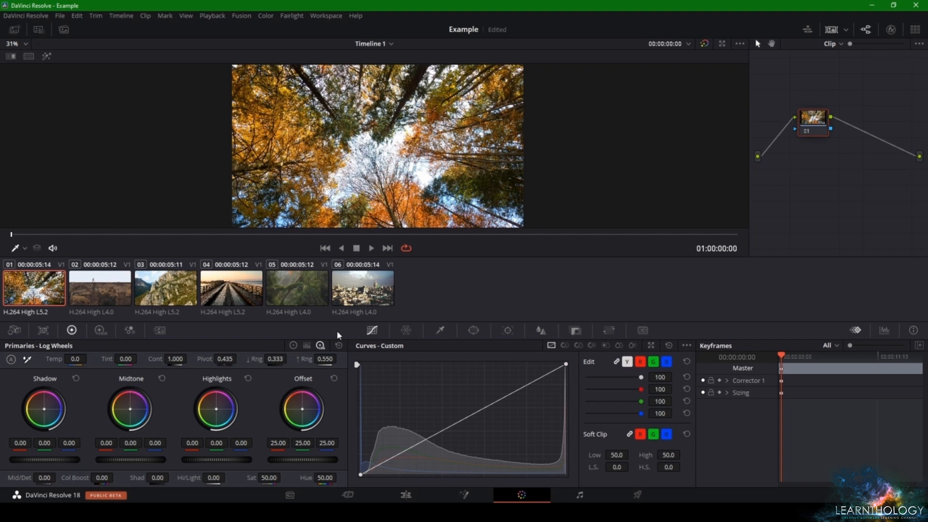
- Select the second clip, show the video scopes, and move the scopes window clear of the log wheels and custom curve
scroll(444, 174, "down", 2)
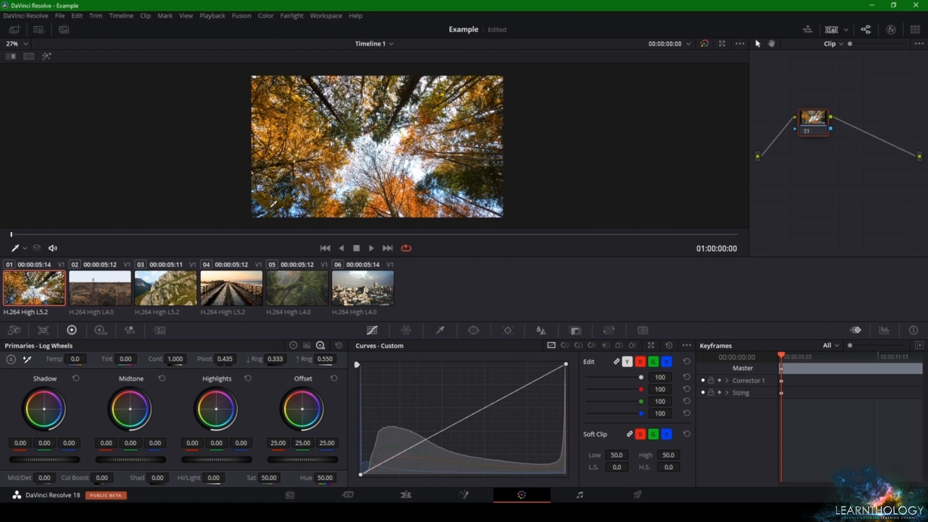
left_click(127, 289)
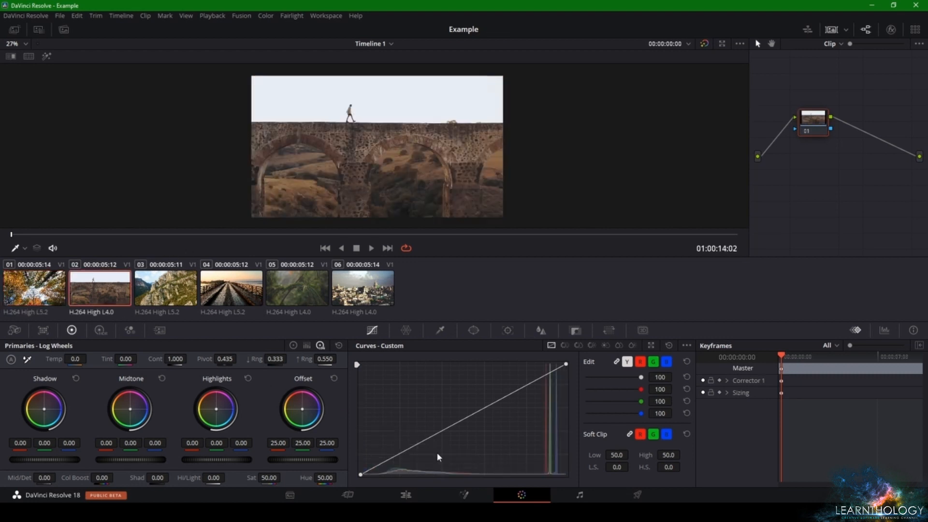
scroll(406, 77, "up", 3)
scroll(422, 106, "up", 5)
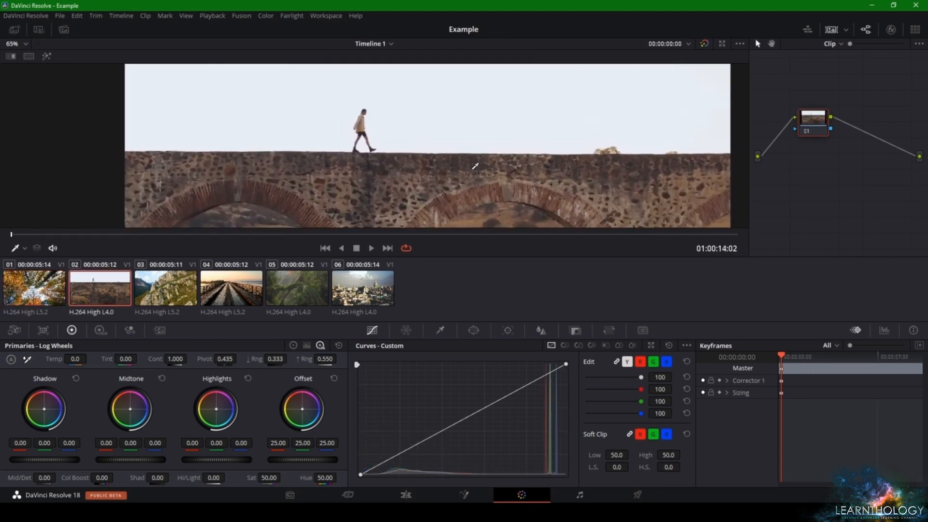
scroll(451, 151, "down", 8)
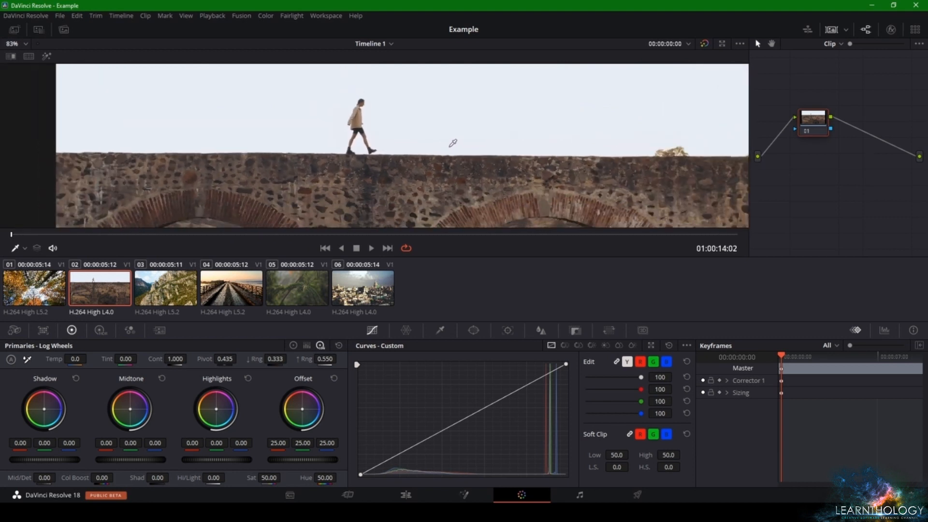
right_click(468, 128)
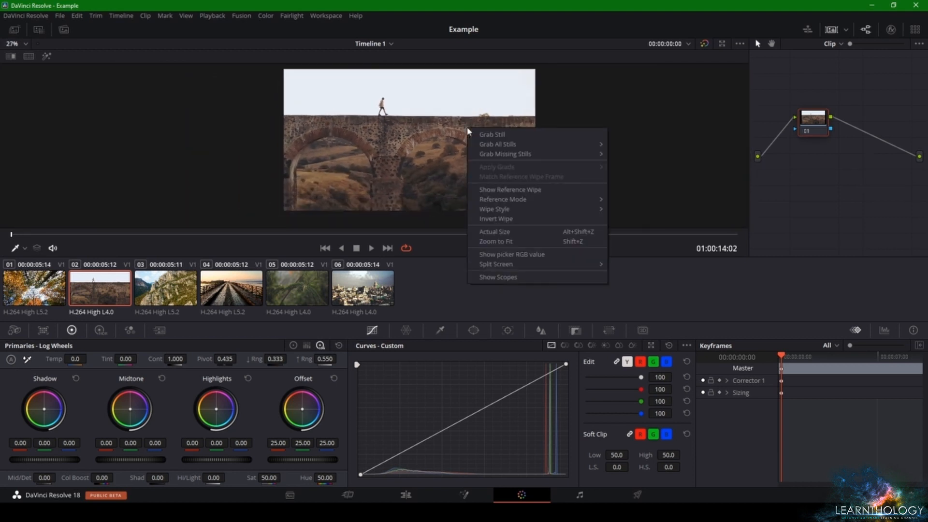
left_click(499, 277)
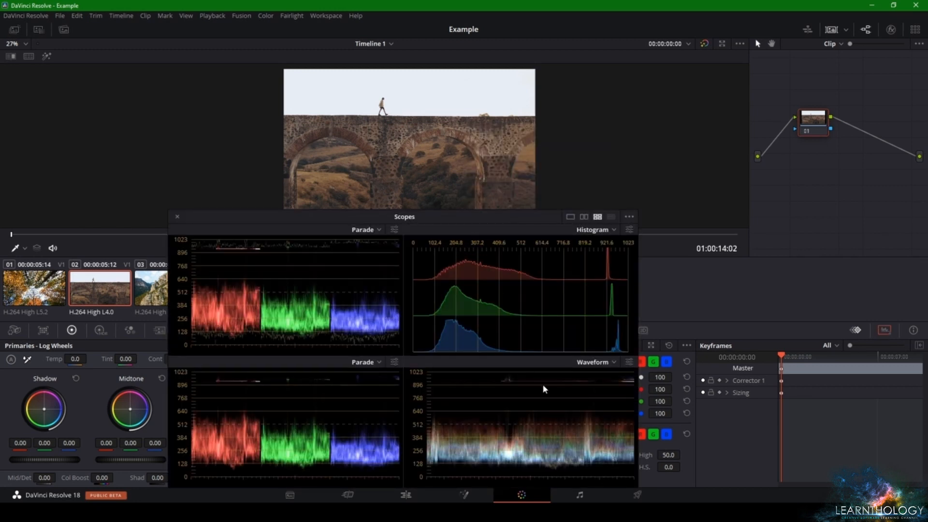
left_click_drag(477, 219, 777, 83)
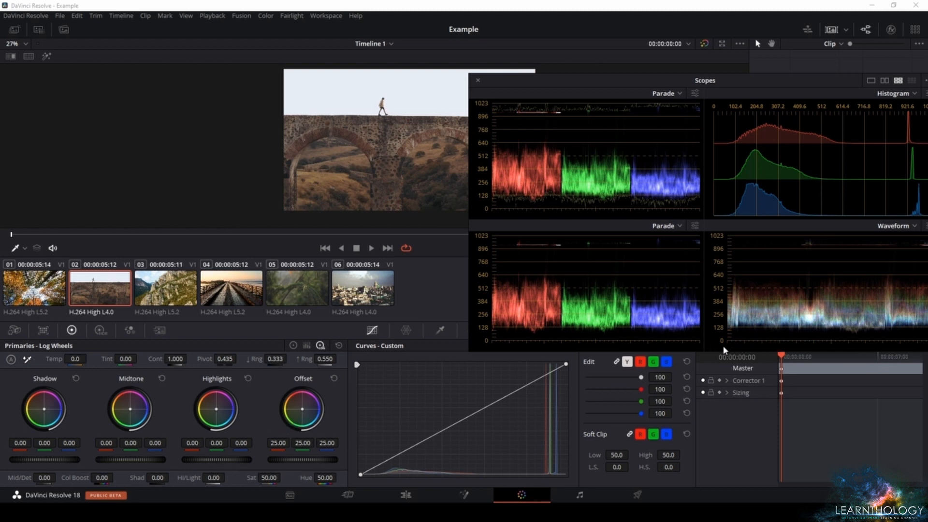
- Try lowering the red Offset of the second clip to 16.84, and reset the Offset wheel
left_click_drag(278, 443, 219, 461)
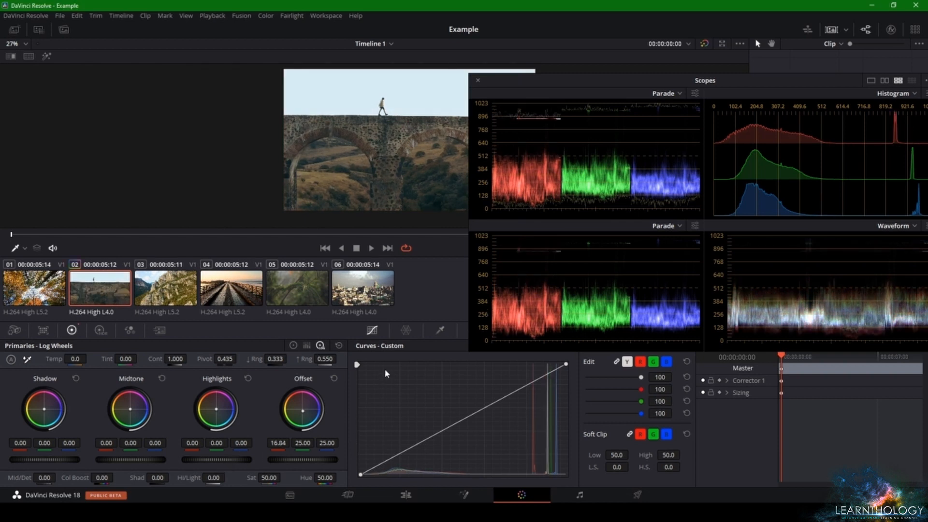
left_click(334, 378)
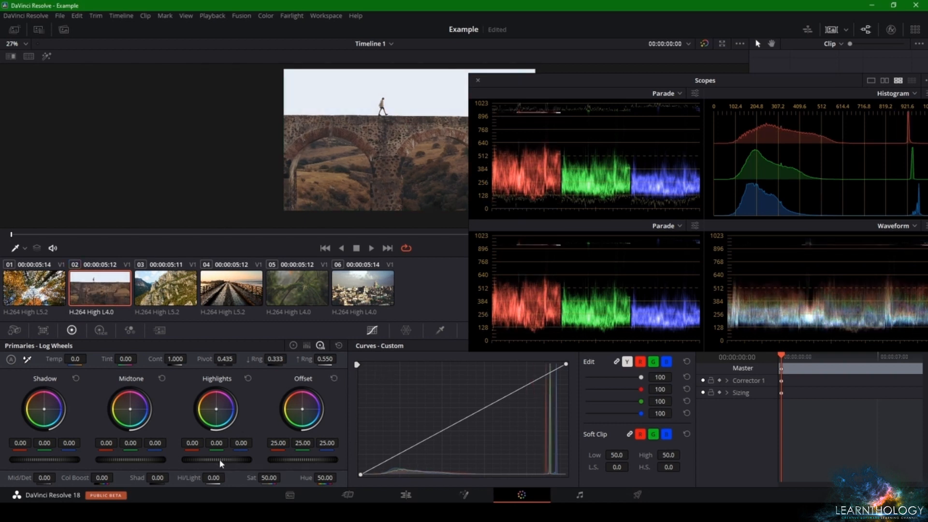
- Set the second clip's master Highlights to 0.04 and master Shadow to -0.21, and close the floating scopes window
left_click_drag(220, 463, 225, 463)
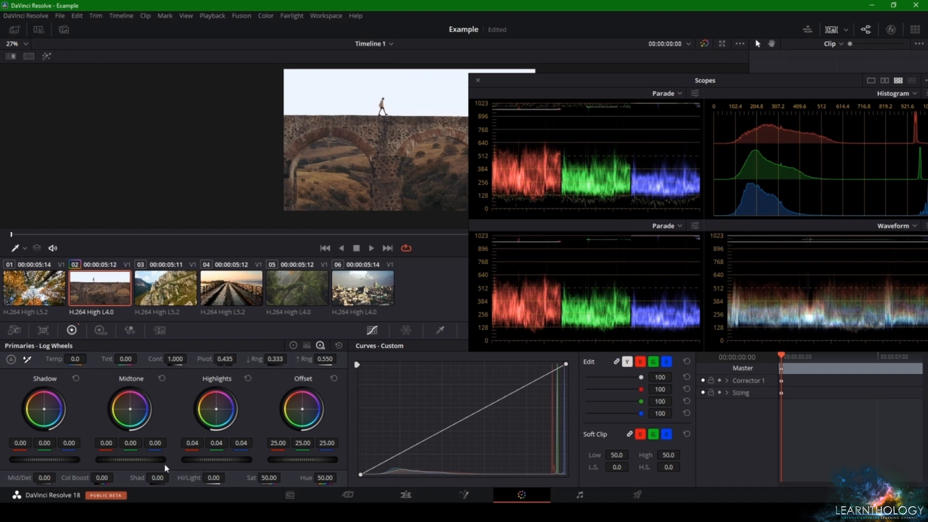
left_click_drag(40, 457, 22, 457)
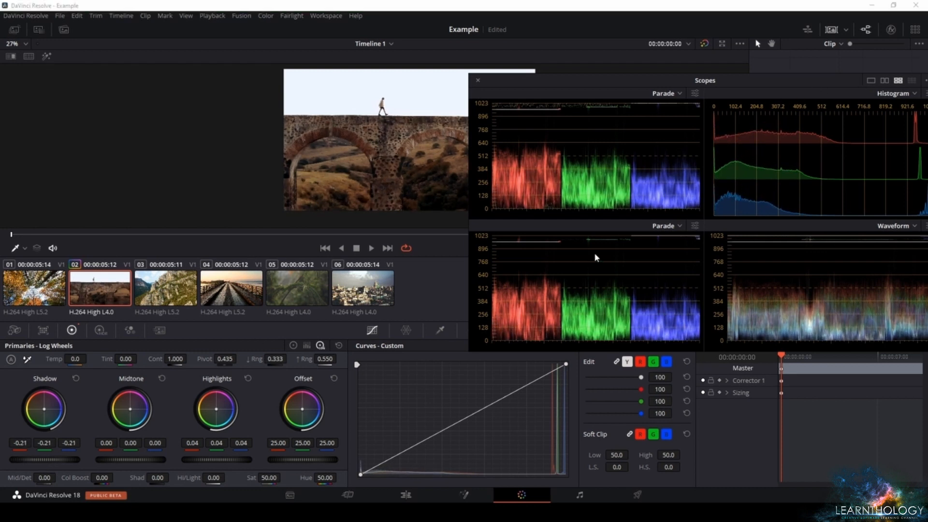
left_click(477, 80)
- Compare the second clip before and after grading by bypassing and re-enabling the grade, and inspect the image closely
scroll(373, 131, "up", 5)
left_click_drag(344, 120, 354, 176)
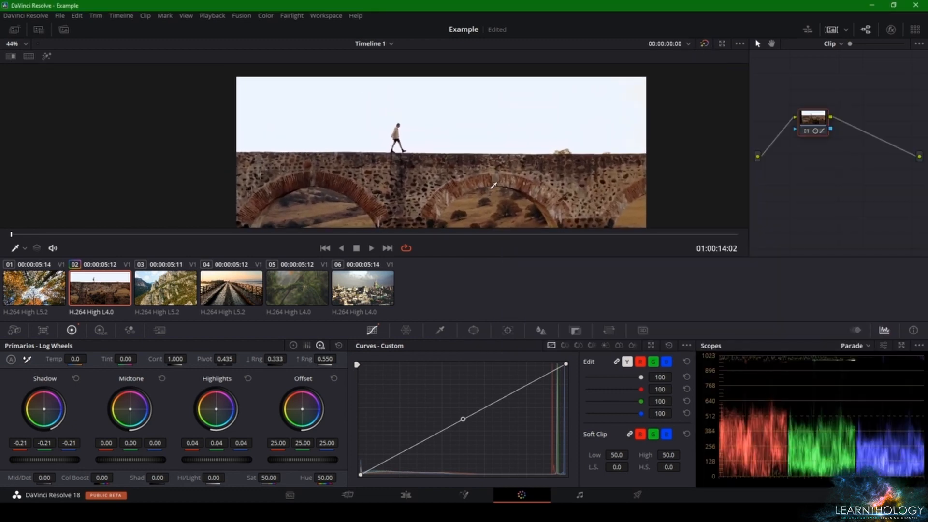
scroll(355, 169, "up", 2)
left_click(705, 44)
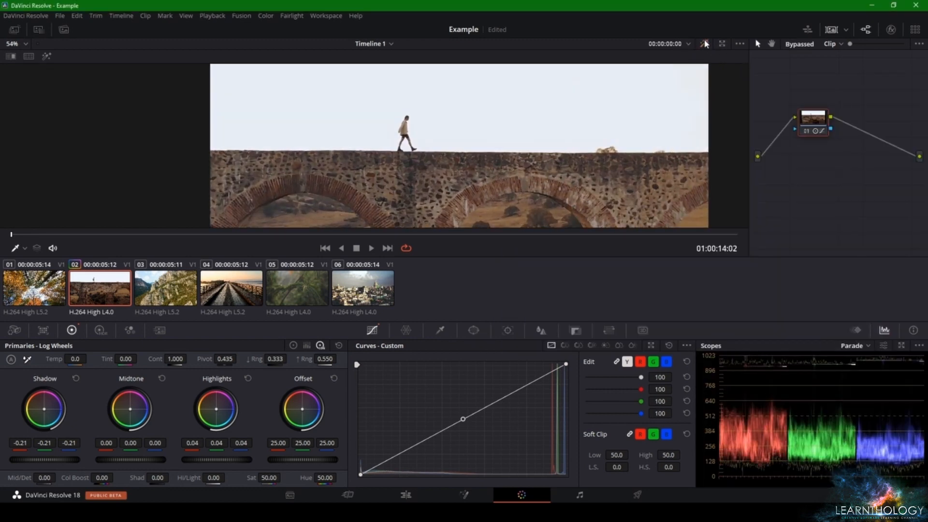
left_click(704, 43)
scroll(542, 87, "down", 5)
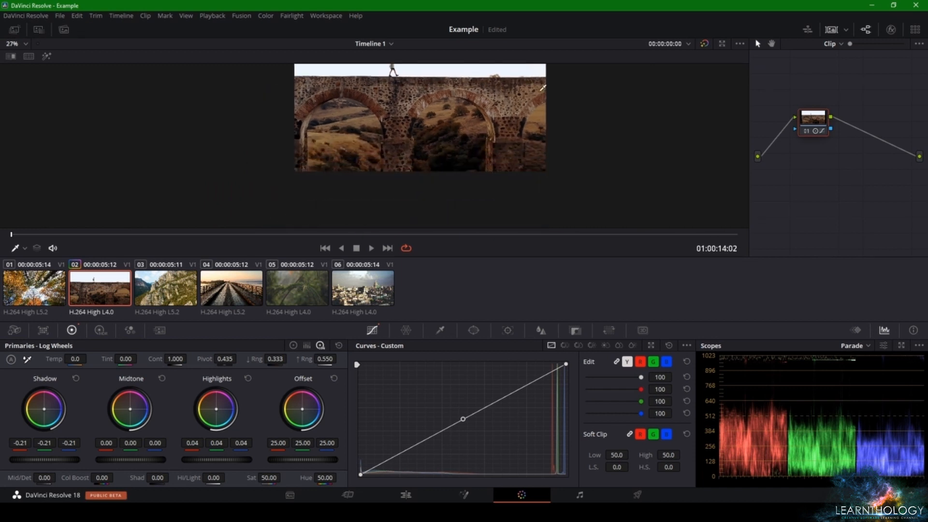
left_click_drag(543, 87, 537, 142)
scroll(540, 176, "up", 1)
left_click_drag(548, 177, 527, 173)
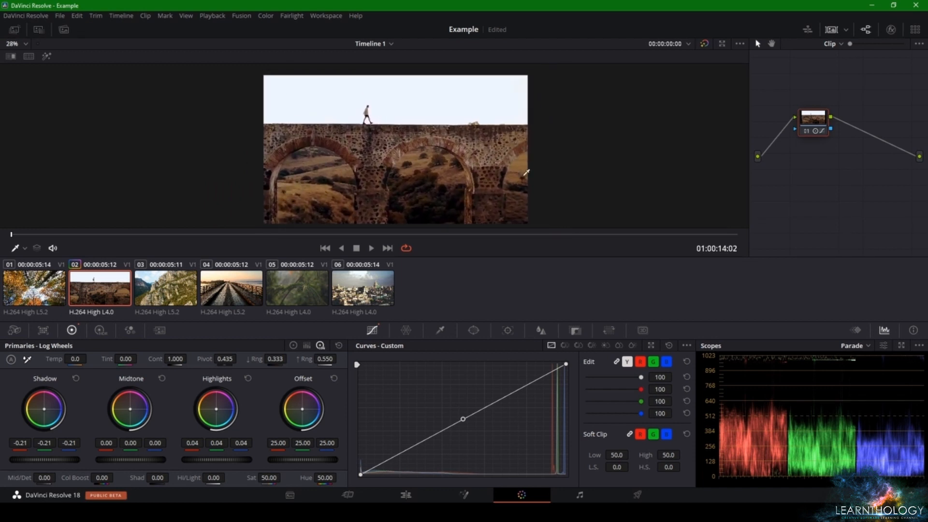
scroll(527, 172, "up", 1)
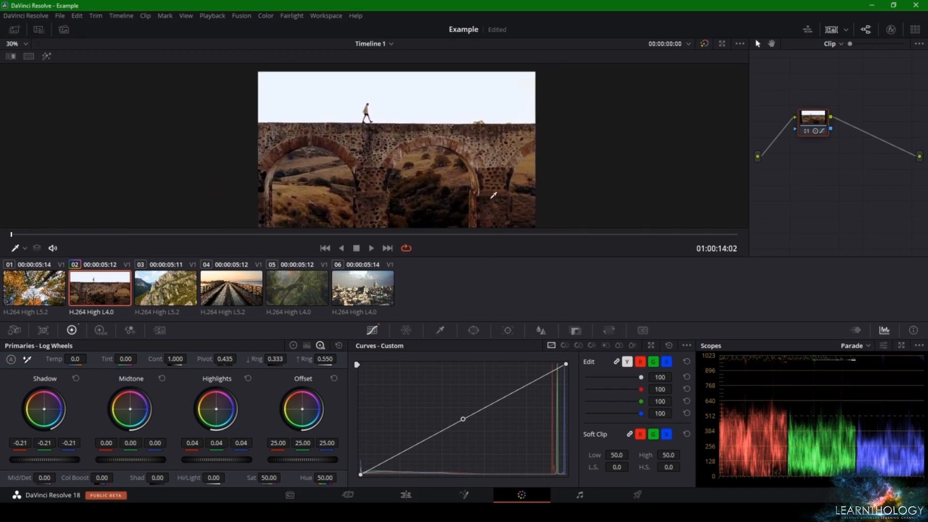